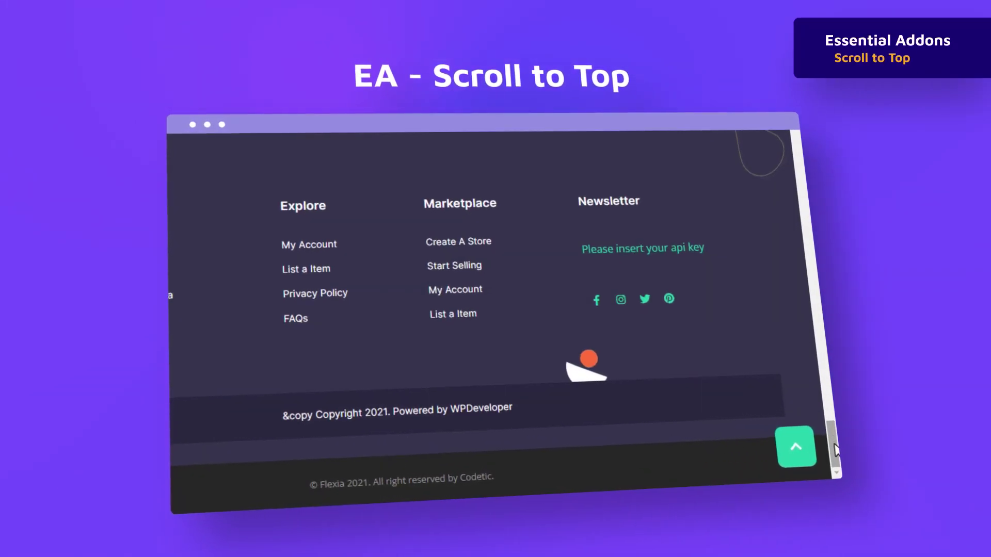
In the NFT Gallery promo, open the Category page, scroll down, and use the teal button to return to the top
left_click(806, 460)
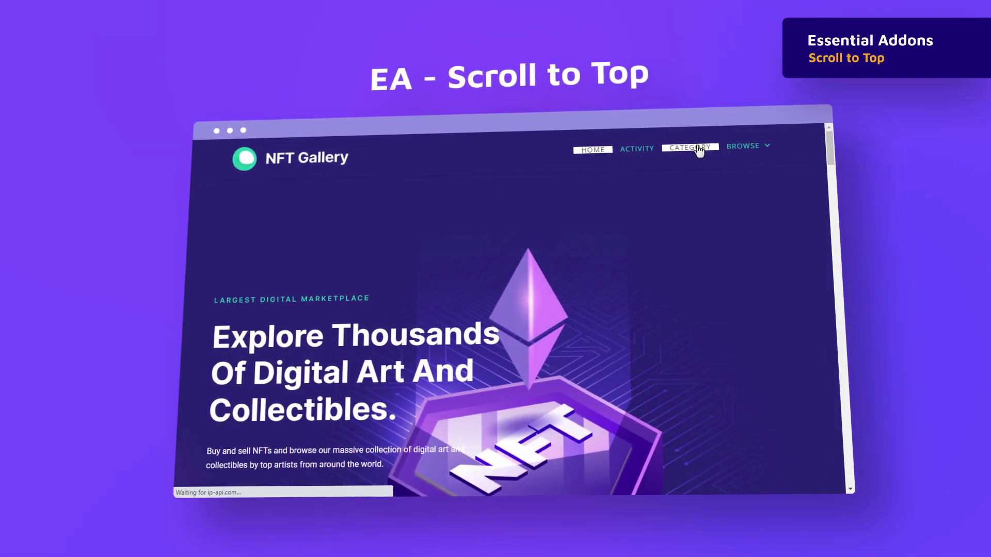
left_click(699, 150)
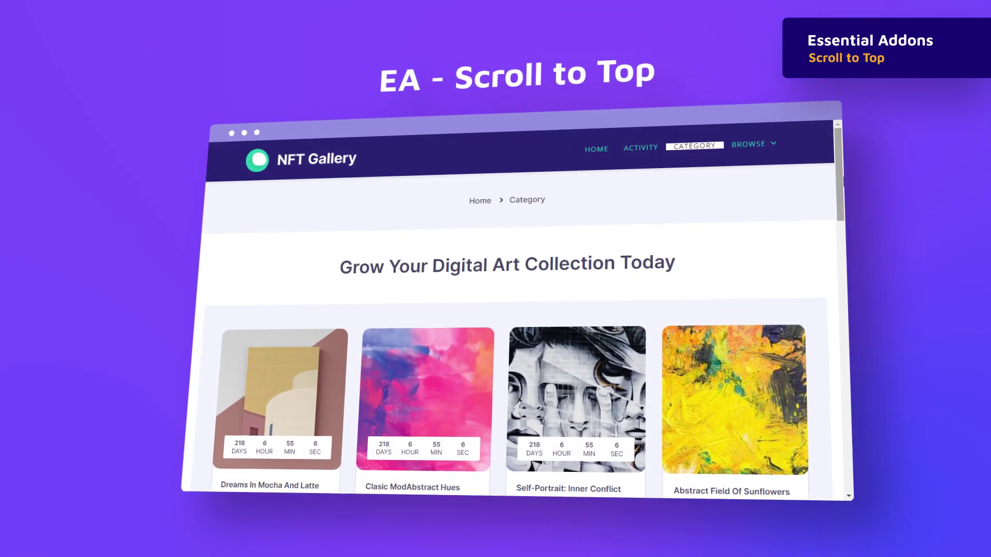
scroll(516, 310, "down", 10)
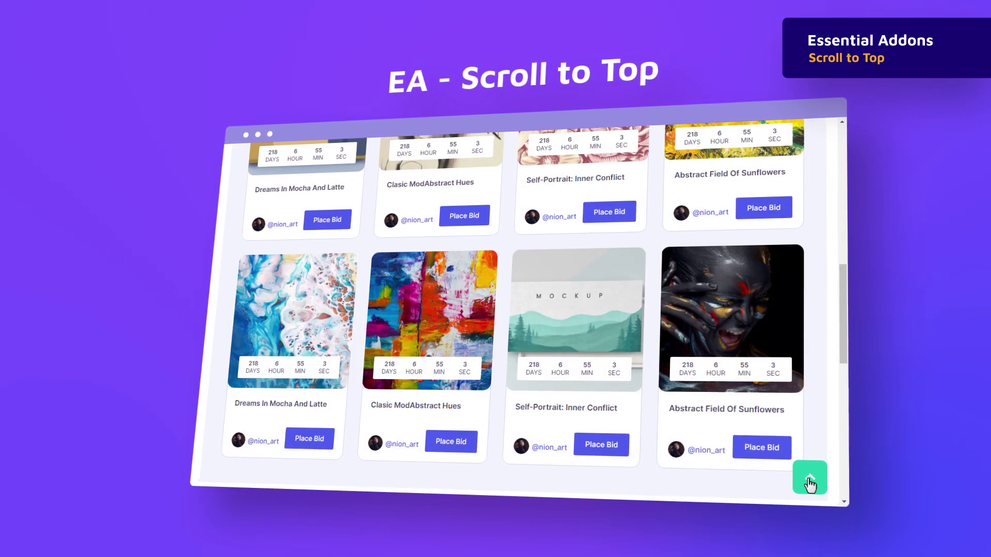
left_click(809, 480)
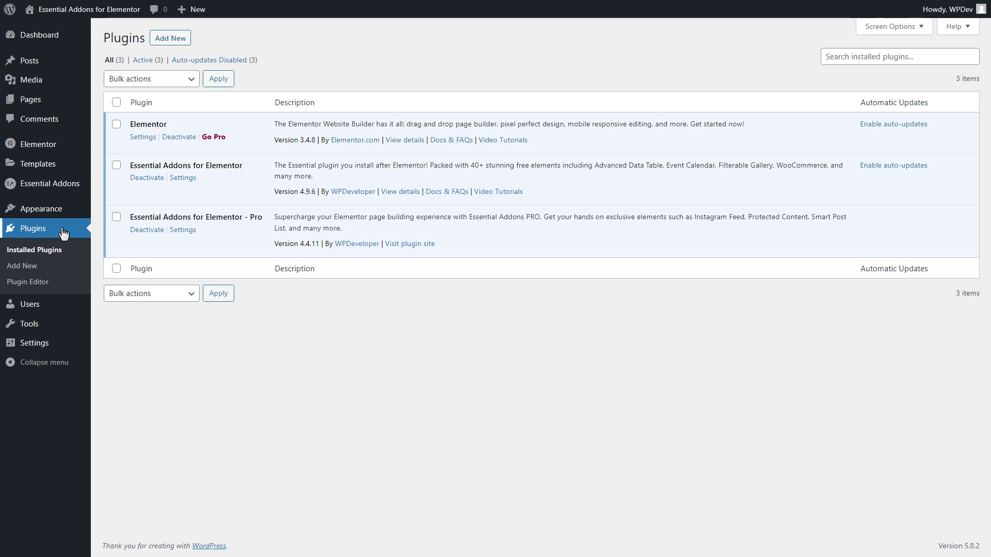
Turn on the Scroll to Top extension in the Essential Addons Extensions settings and save
left_click(82, 187)
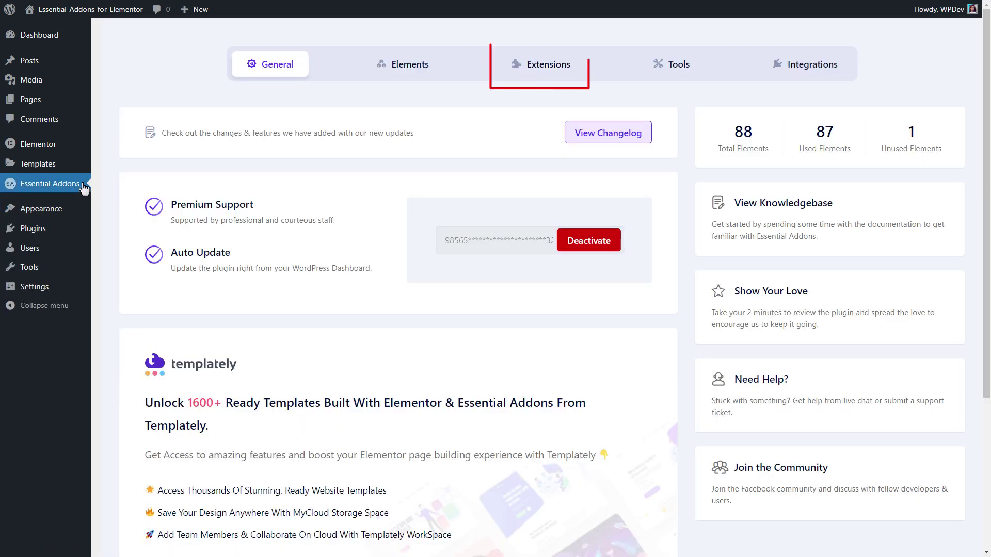
left_click(576, 69)
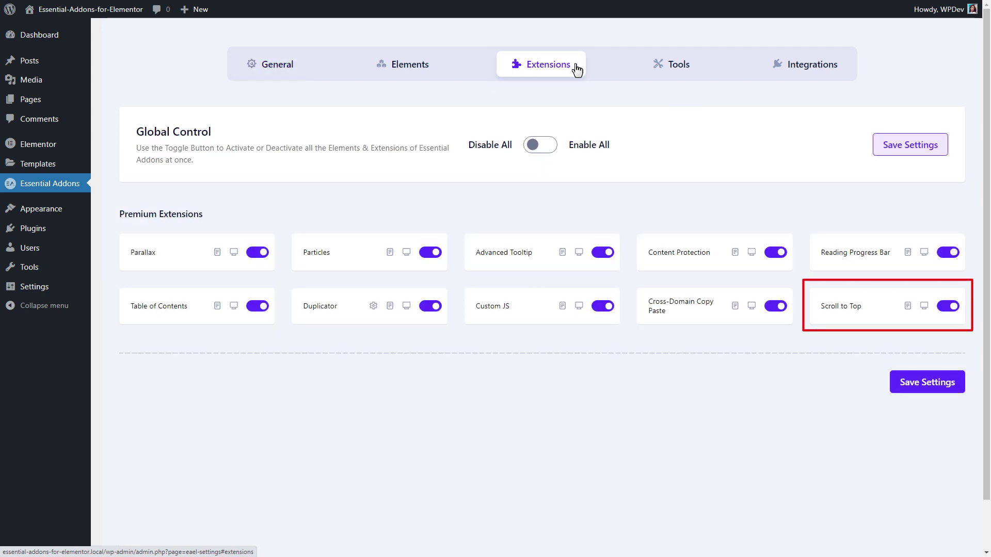
left_click(948, 310)
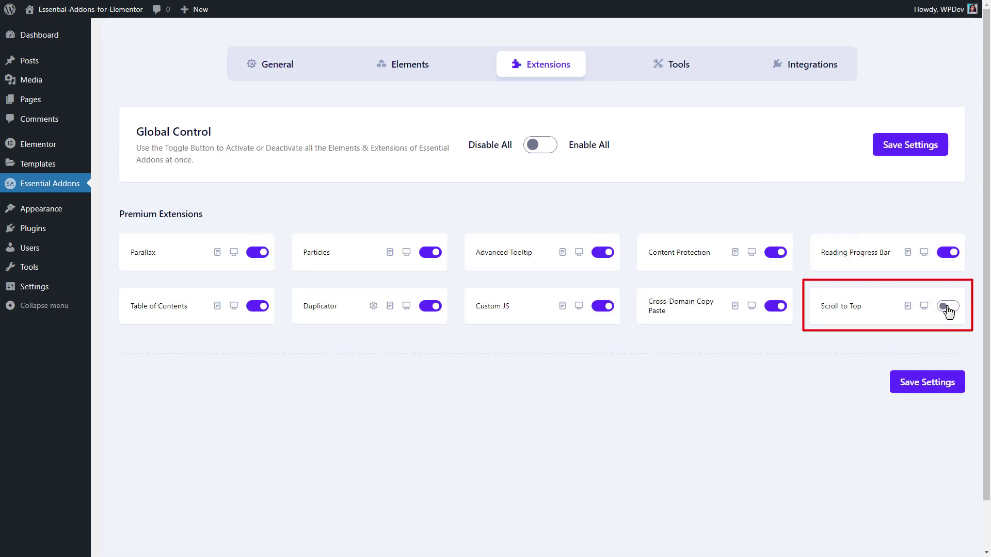
left_click(947, 381)
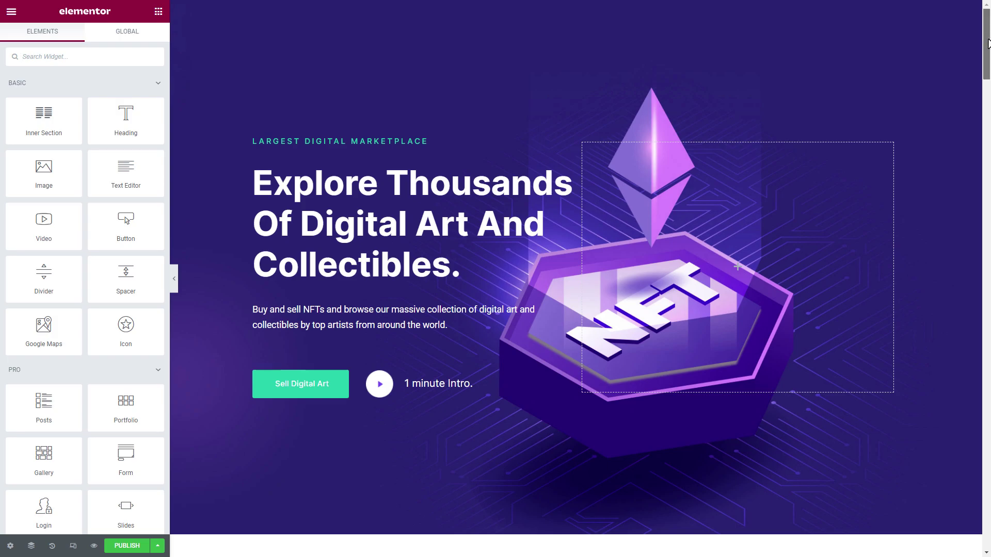
Switch Enable Scroll to Top to YES in the page settings and test the bottom-right button
left_click_drag(988, 44, 990, 524)
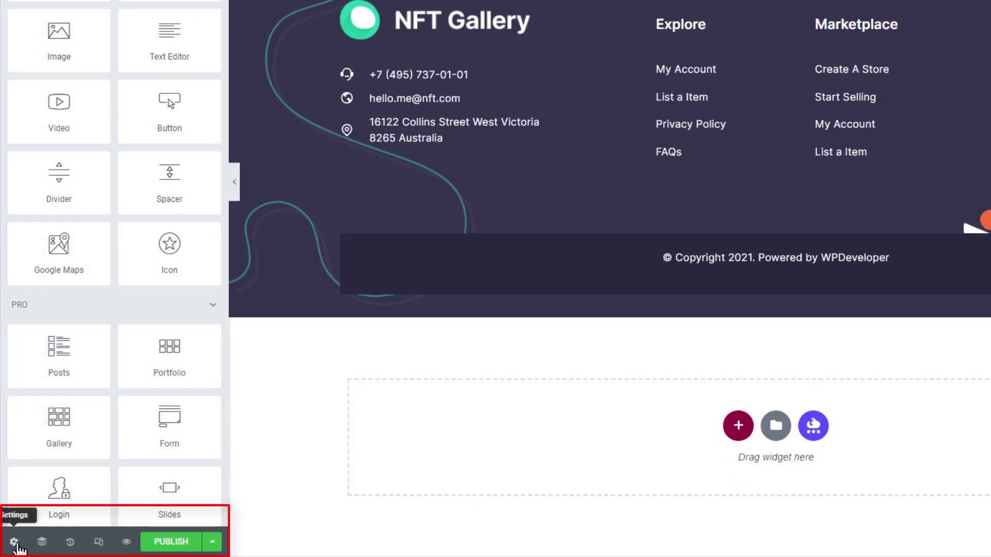
left_click(14, 541)
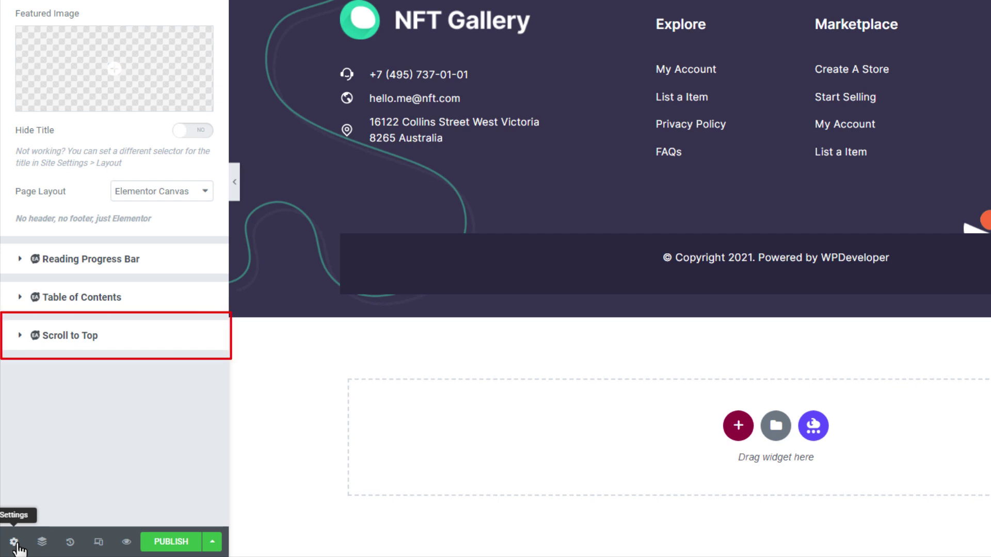
left_click(122, 344)
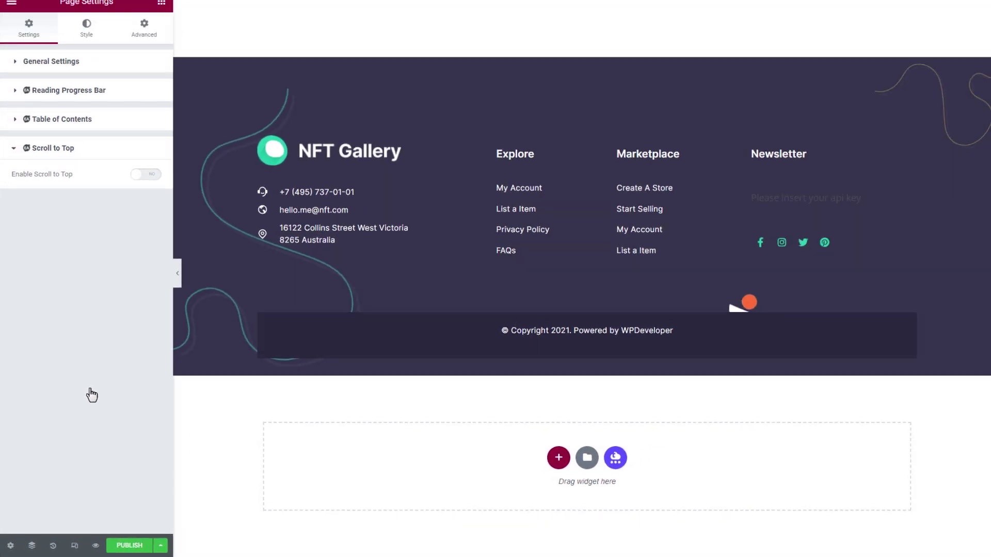
left_click(149, 175)
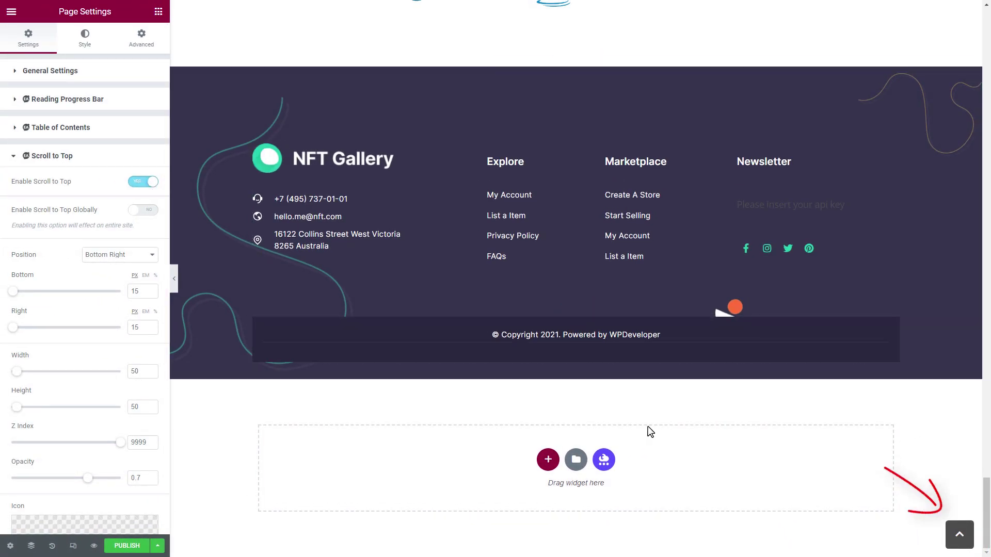
left_click(960, 540)
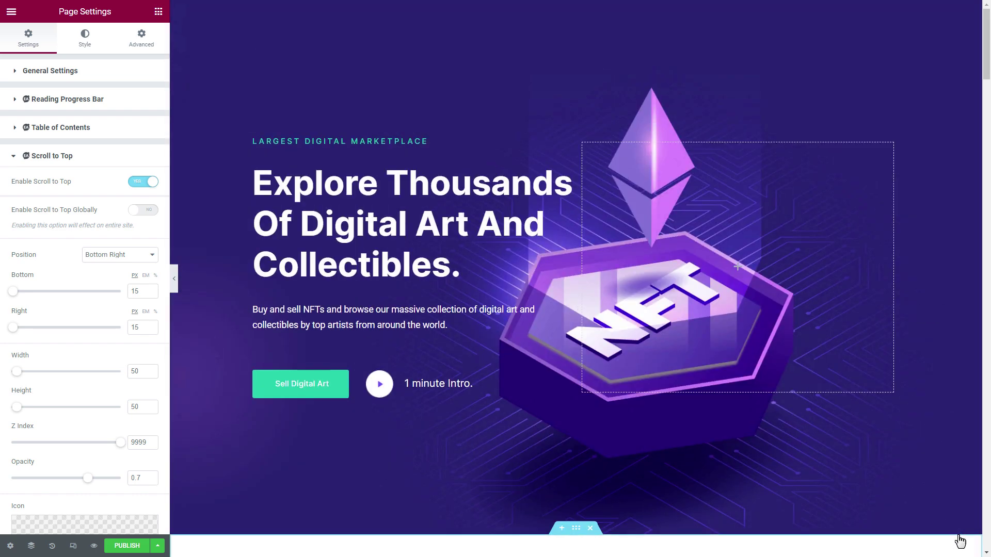
scroll(987, 131, "down", 20)
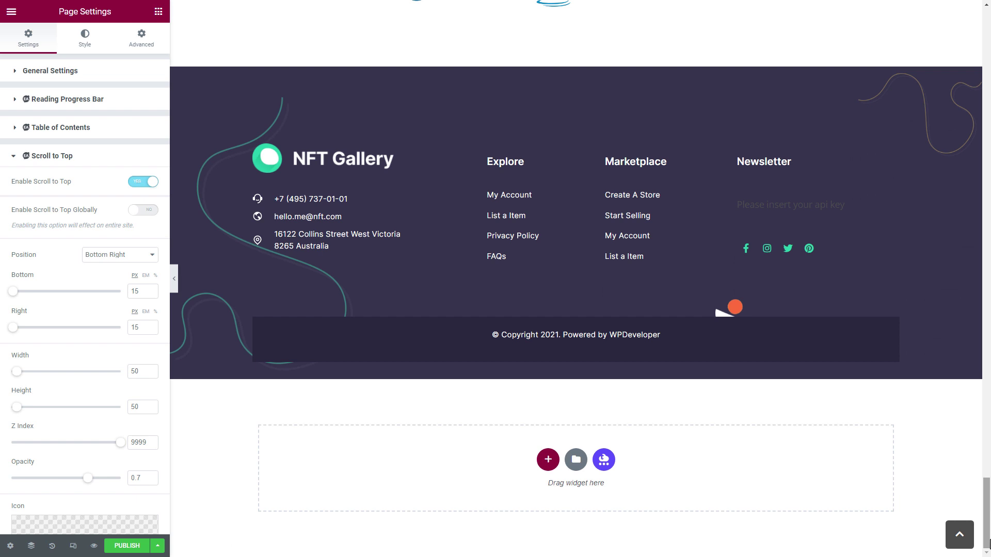
Offset the scroll-to-top button 20 px from the bottom and 20 px from the right
mouse_move(14, 291)
left_mouse_down()
mouse_move(63, 291)
mouse_move(16, 295)
left_mouse_up()
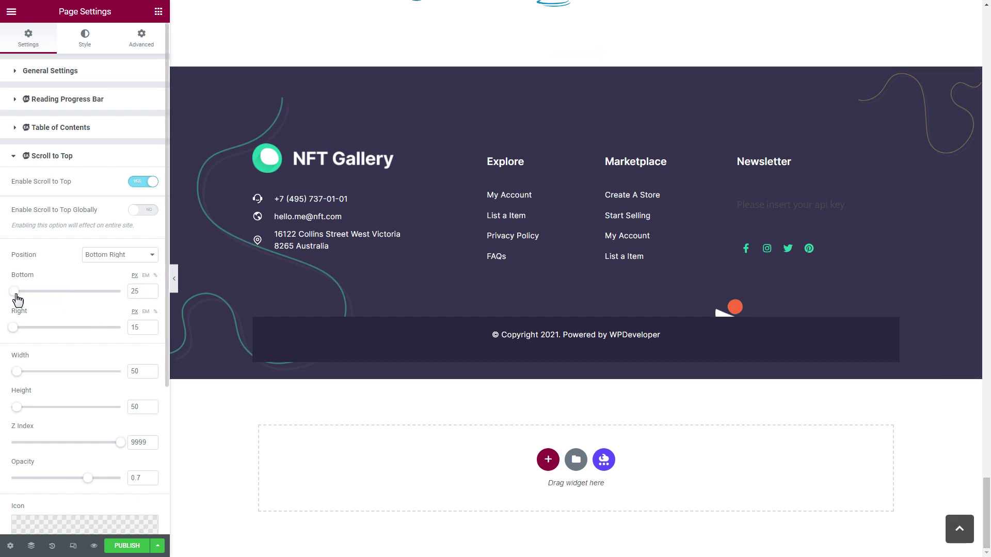
type("20")
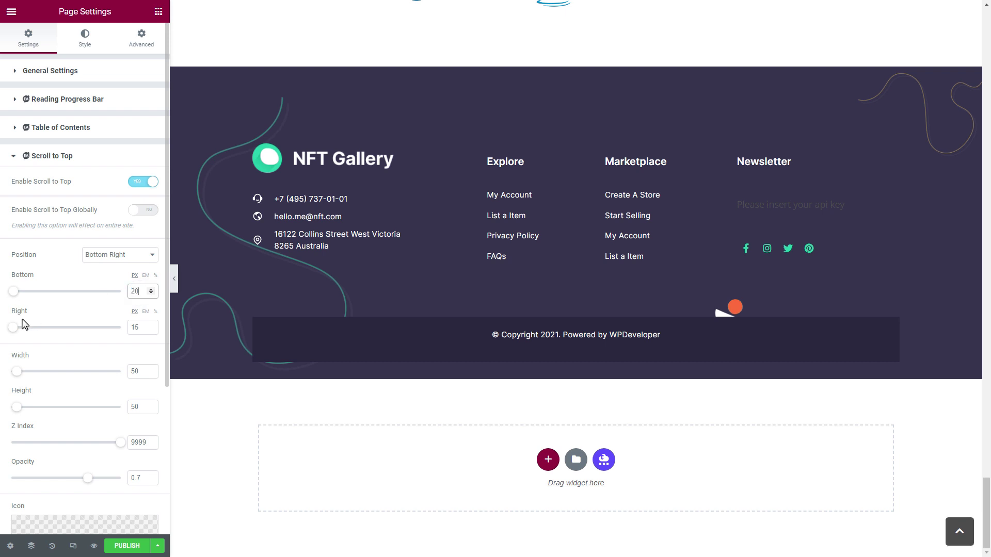
mouse_move(13, 328)
left_mouse_down()
mouse_move(76, 336)
mouse_move(15, 329)
left_mouse_up()
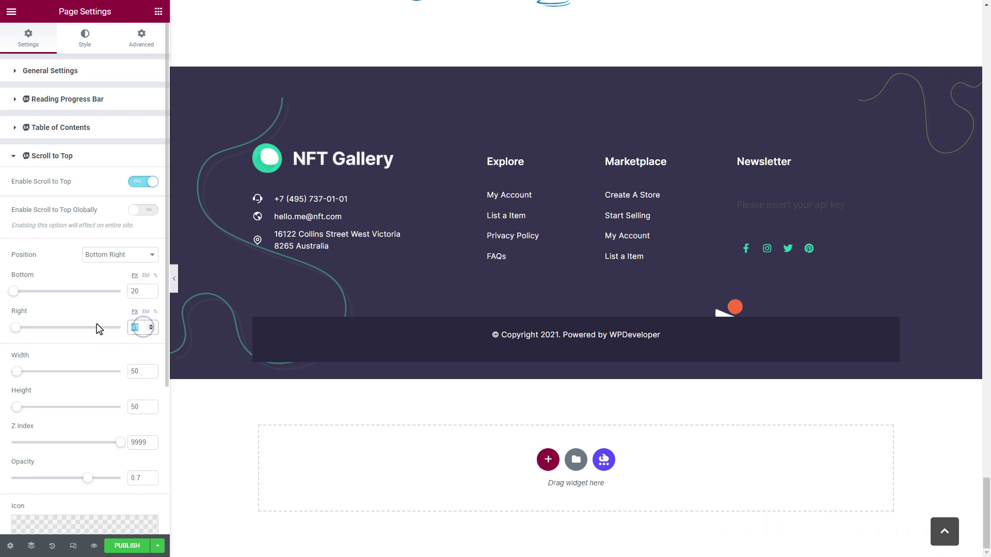
type("20")
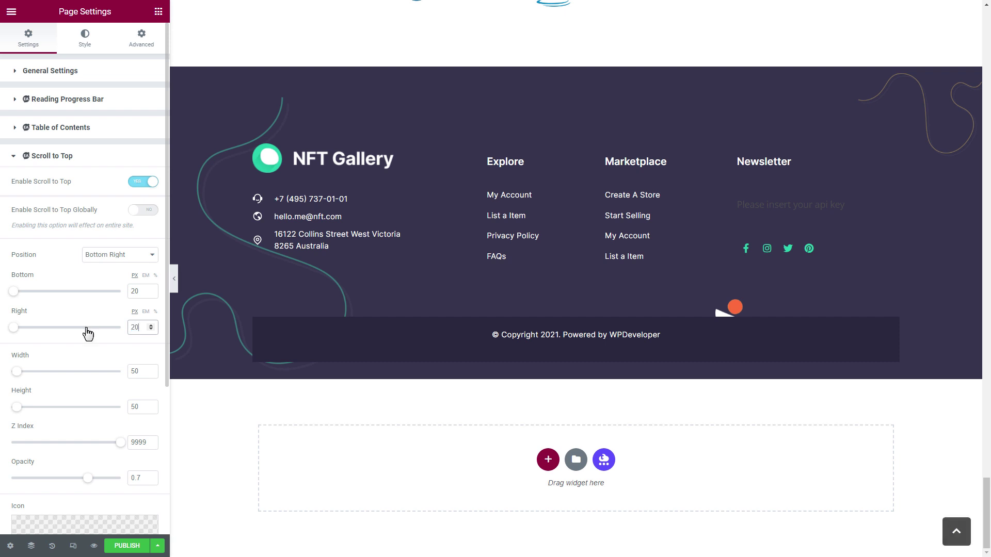
Size the button 60 × 60 px and set its opacity to 1
left_click_drag(17, 372, 39, 372)
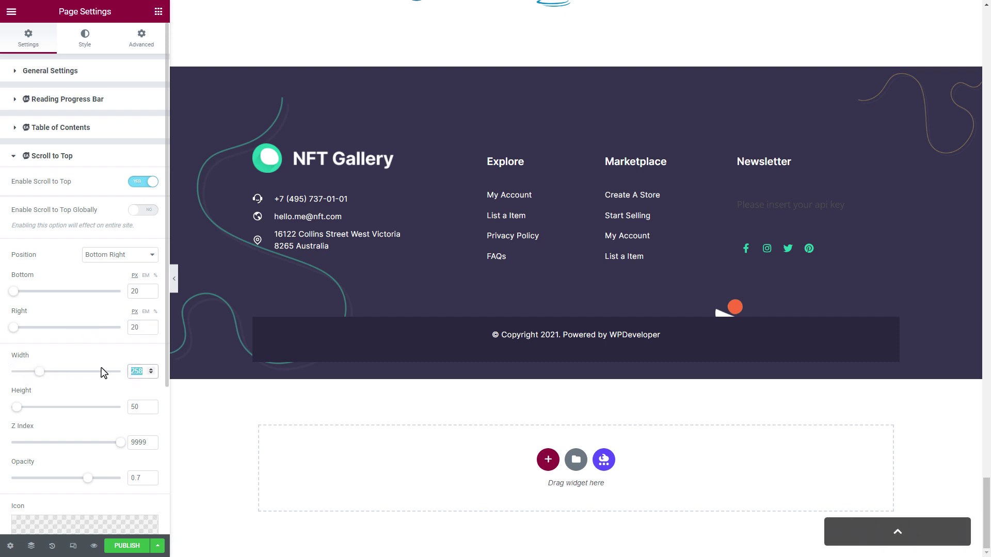
type("60")
double_click(142, 408)
type("60")
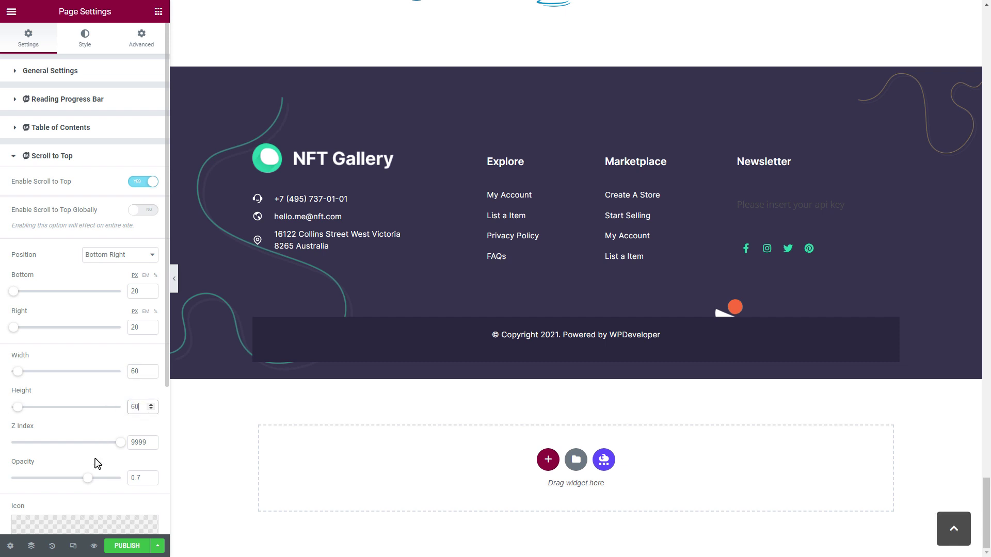
left_click_drag(88, 484, 124, 484)
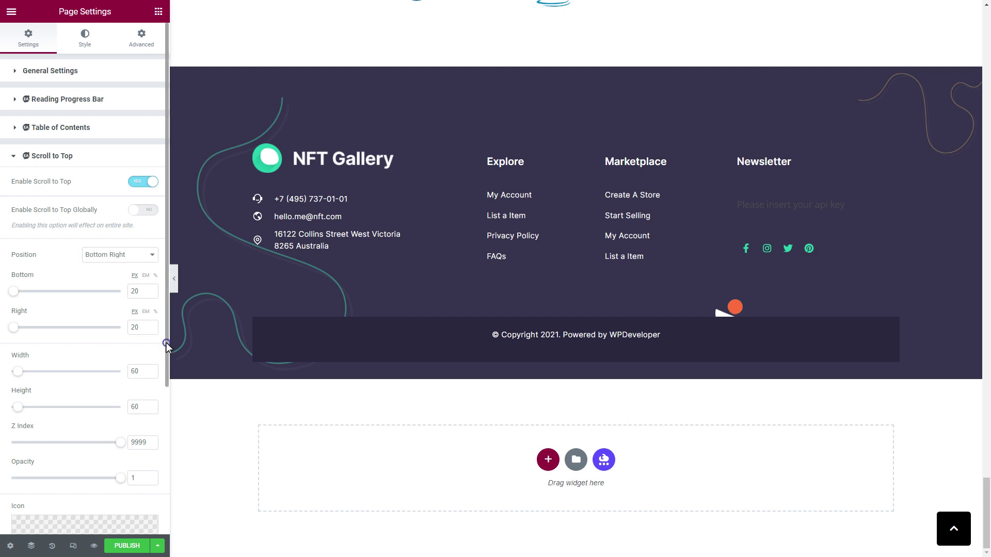
left_click_drag(166, 343, 164, 502)
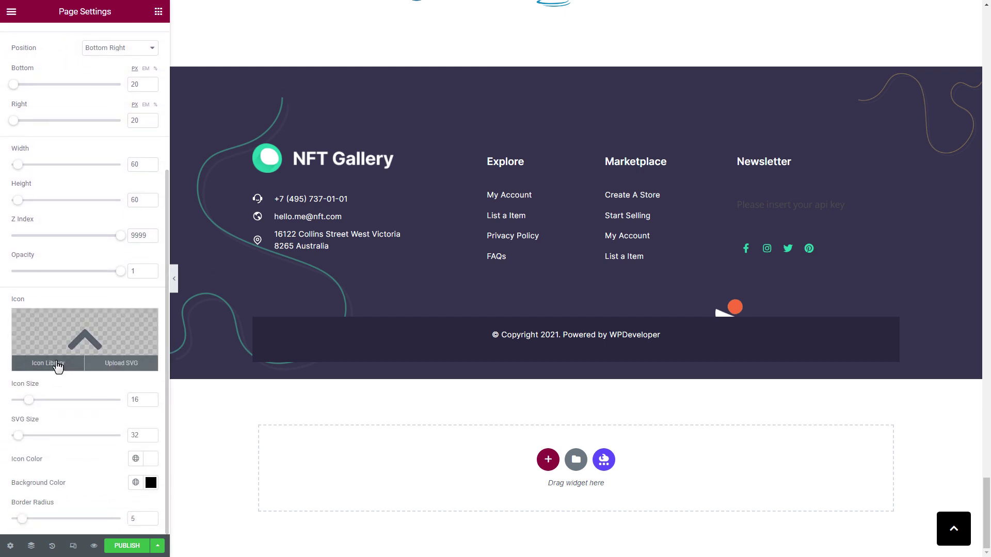
Keep the chevron-up icon from the Icon Library and set the icon size to 20
left_click(57, 367)
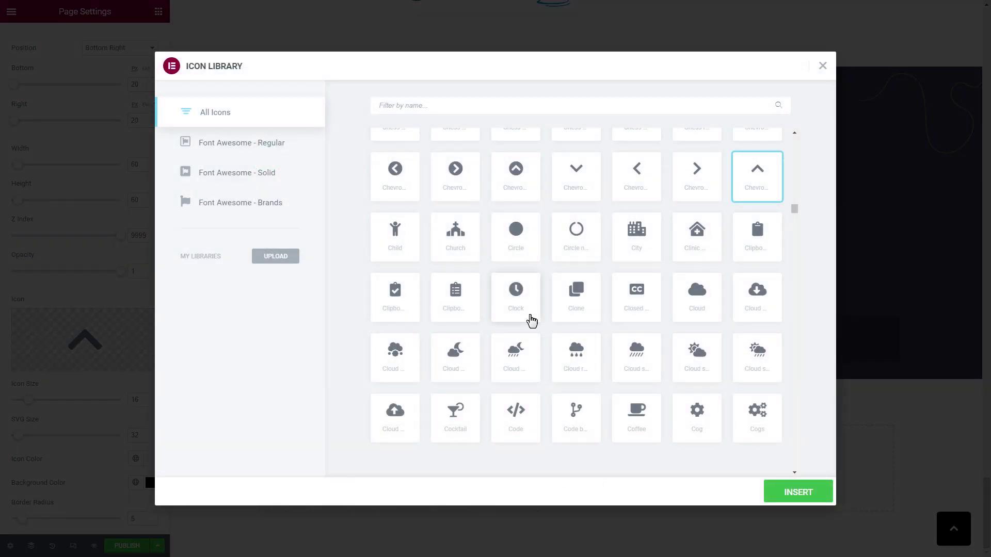
scroll(532, 321, "up", 2)
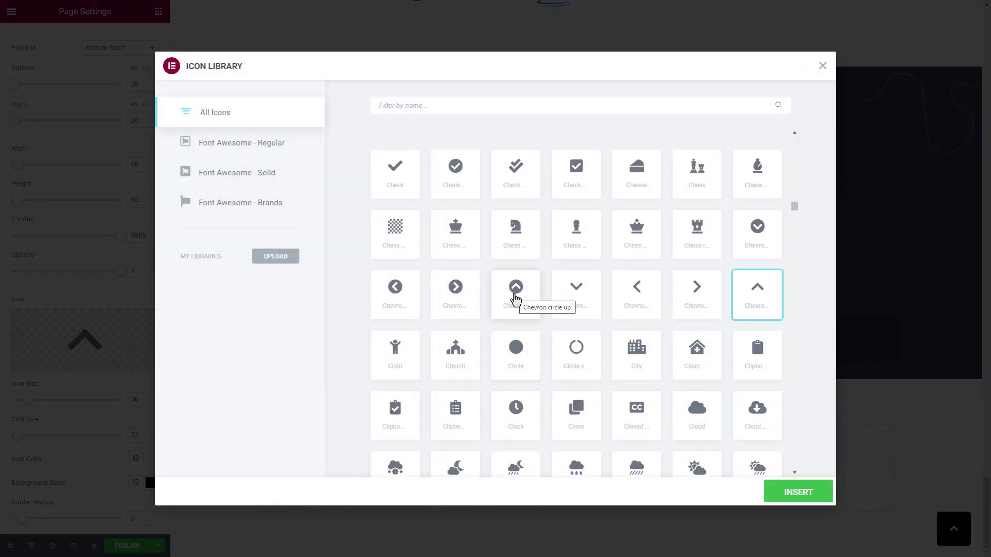
left_click(823, 67)
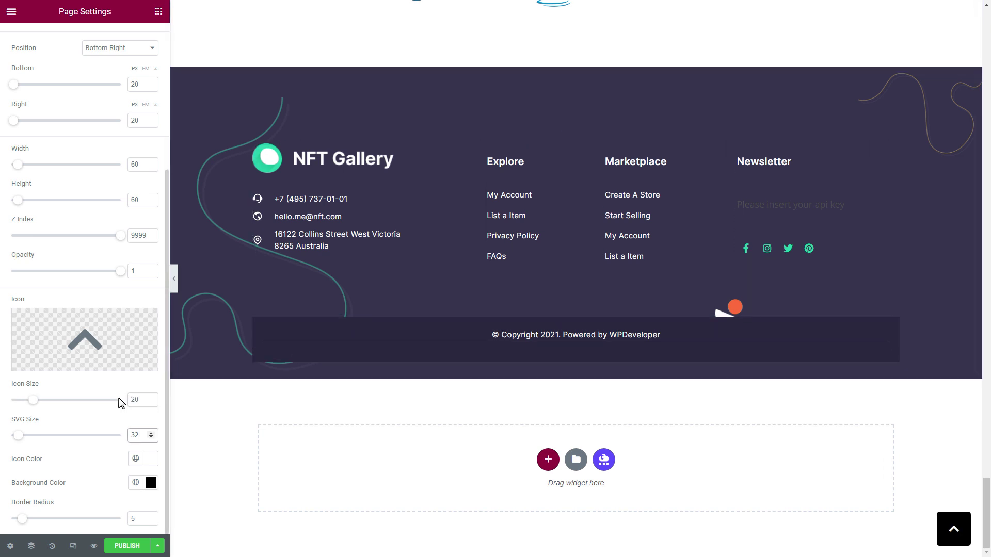
left_click(149, 484)
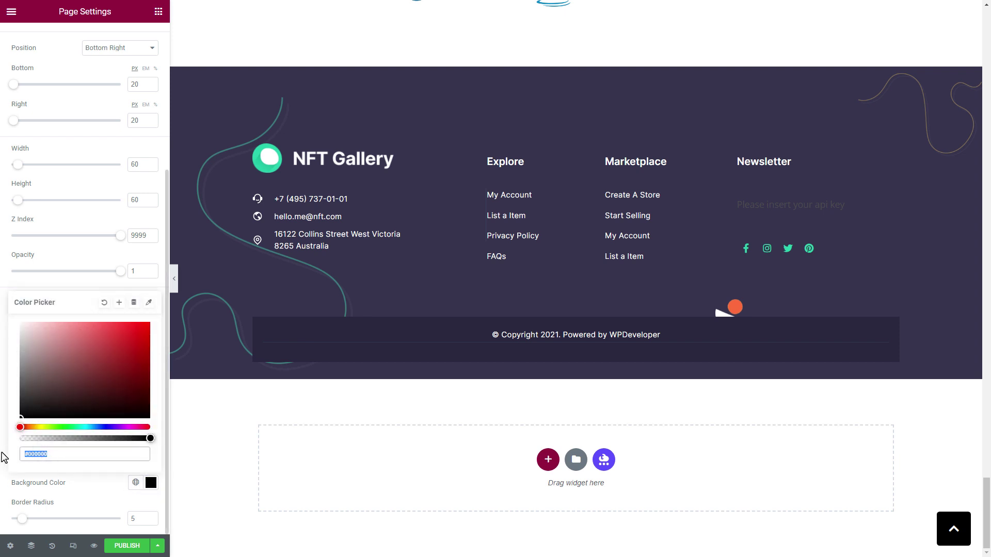
Give the button a teal #25cfaa background and border radius 10, then test it
type("#25cfaa")
left_click(152, 487)
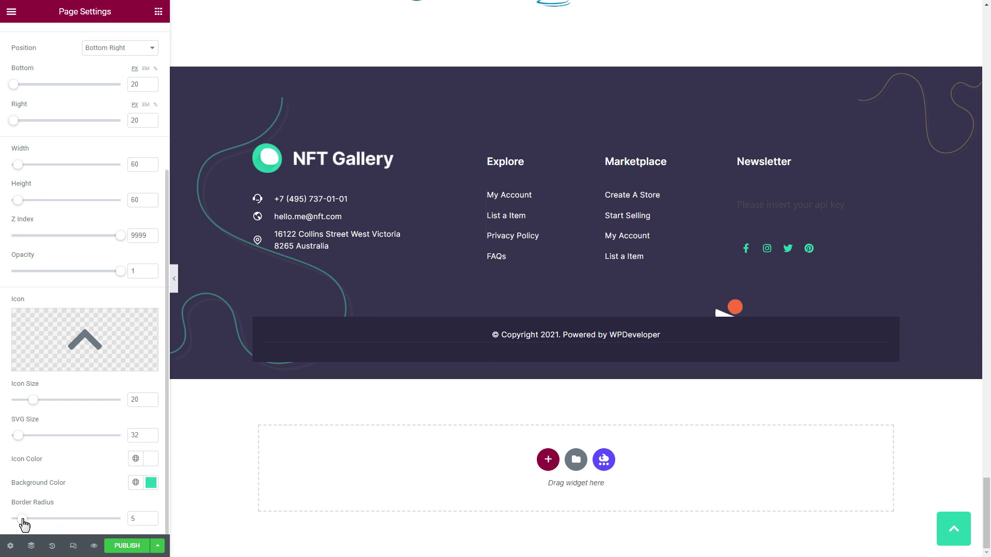
left_click_drag(22, 519, 52, 521)
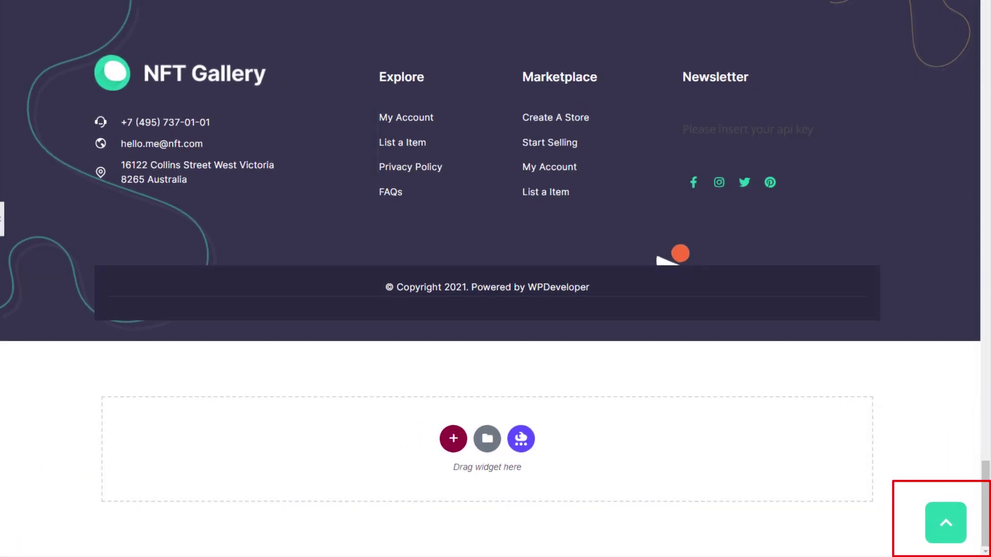
left_click(945, 523)
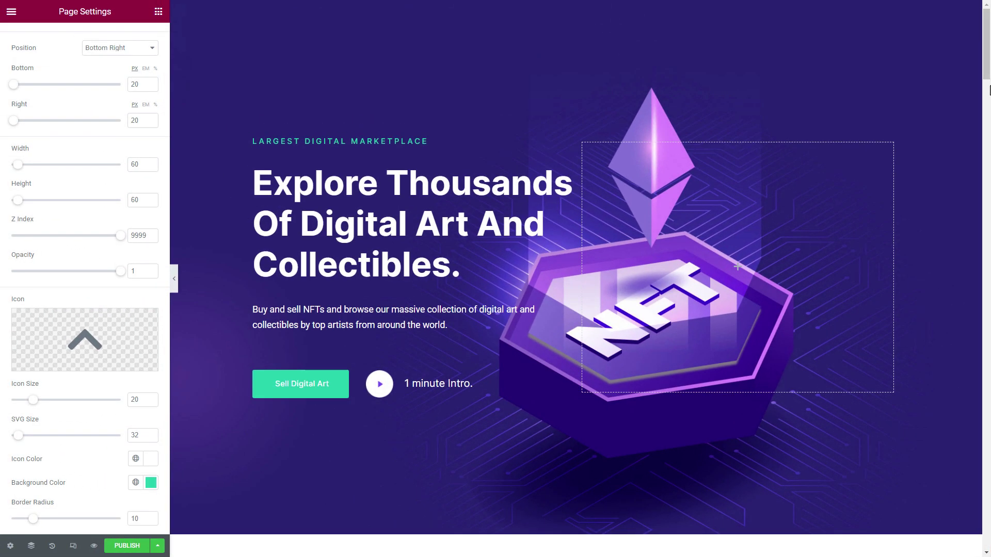
scroll(960, 516, "down", 15)
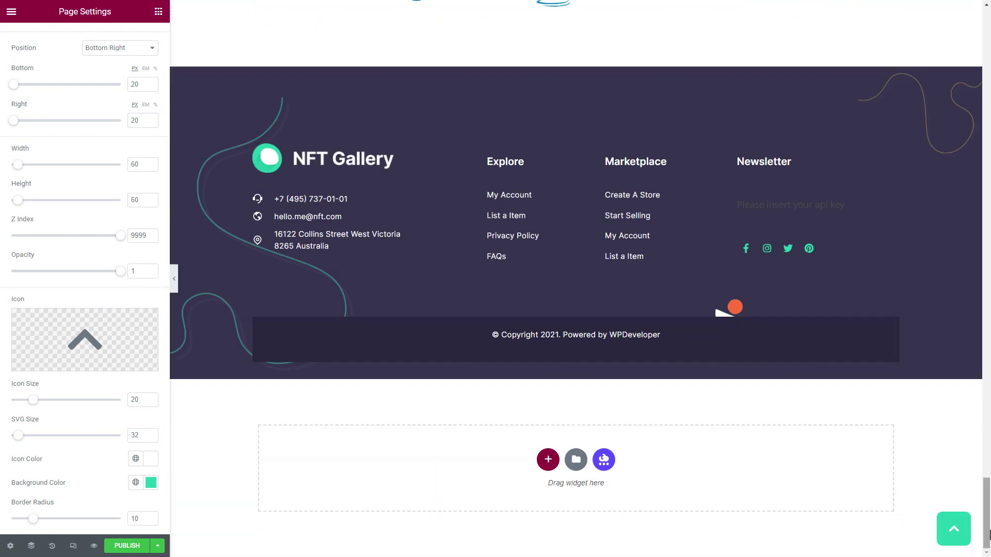
Try the Bottom Left position, then set the button back to Bottom Right
scroll(127, 398, "up", 4)
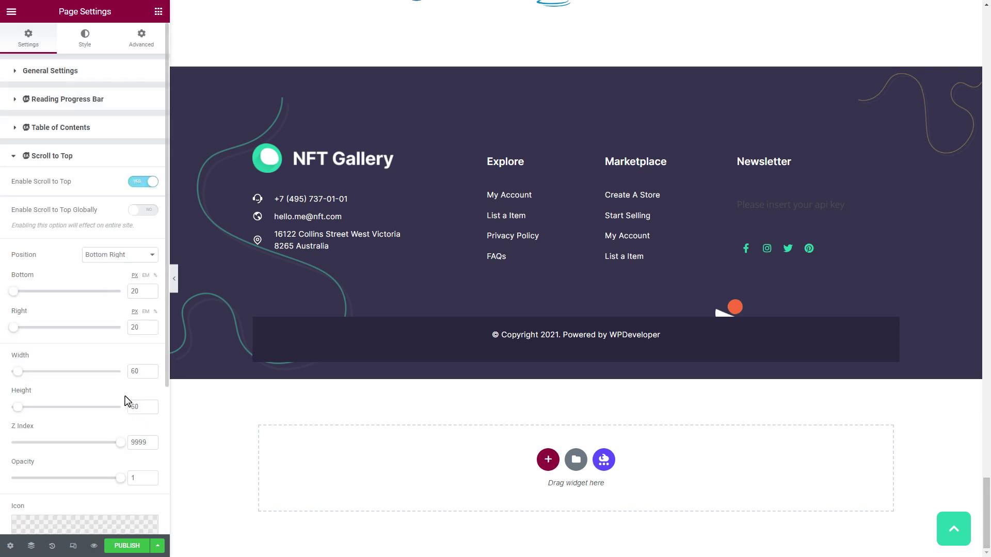
left_click(146, 255)
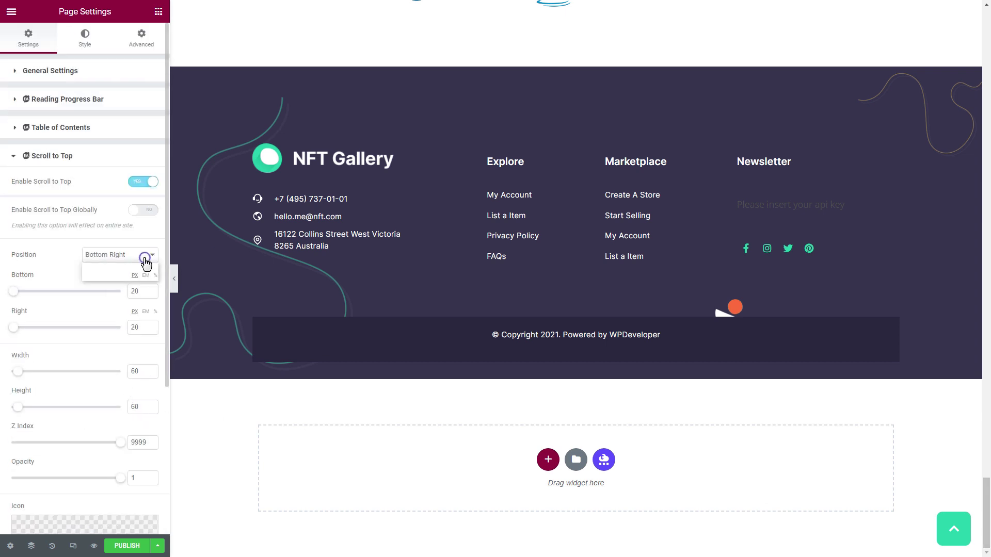
left_click(129, 266)
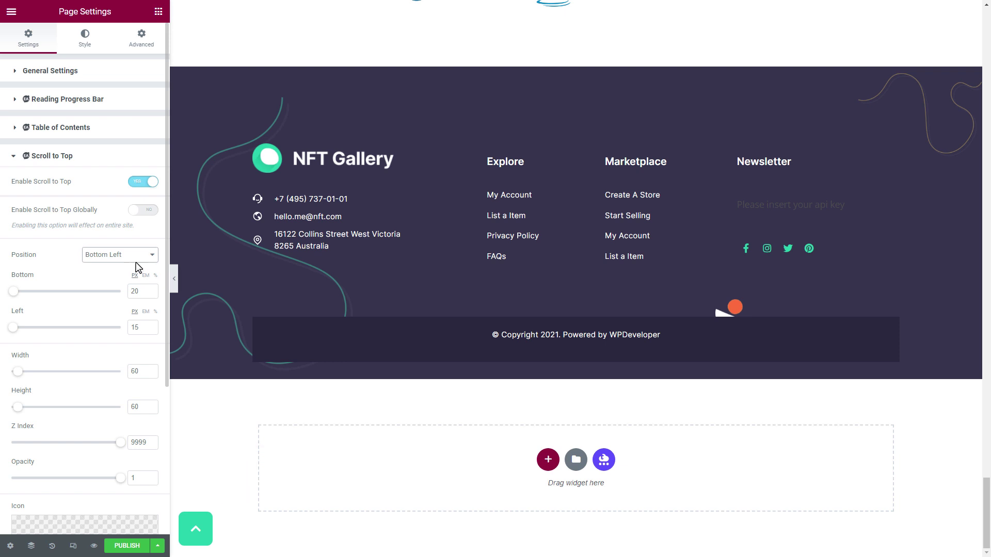
left_click(138, 258)
left_click(139, 273)
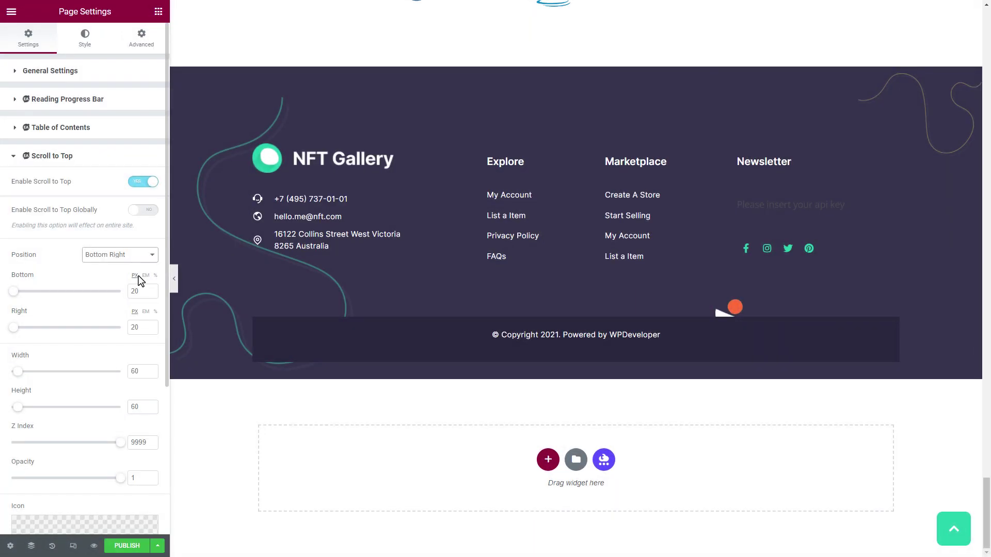
Enable Scroll to Top globally and display it on All Posts & Pages
left_click(150, 212)
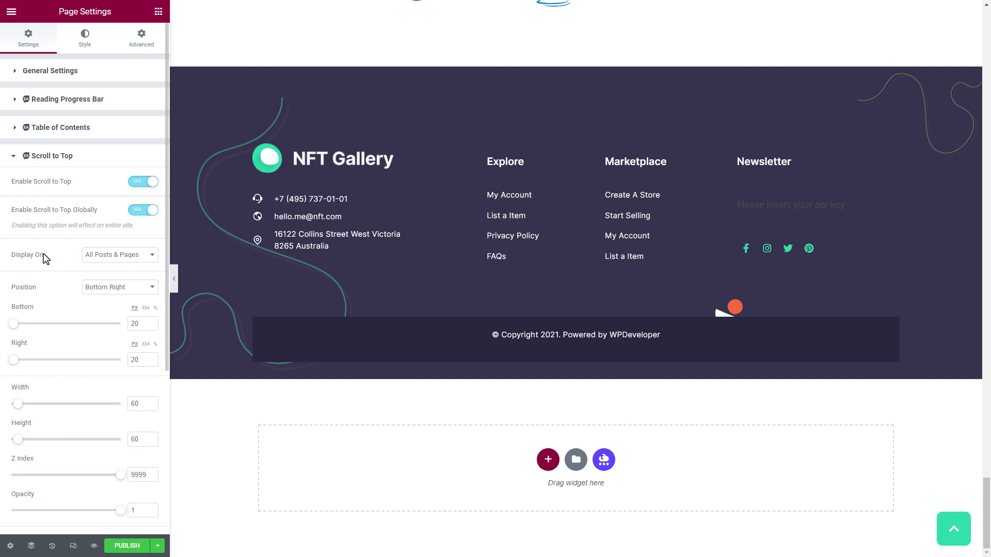
left_click(126, 254)
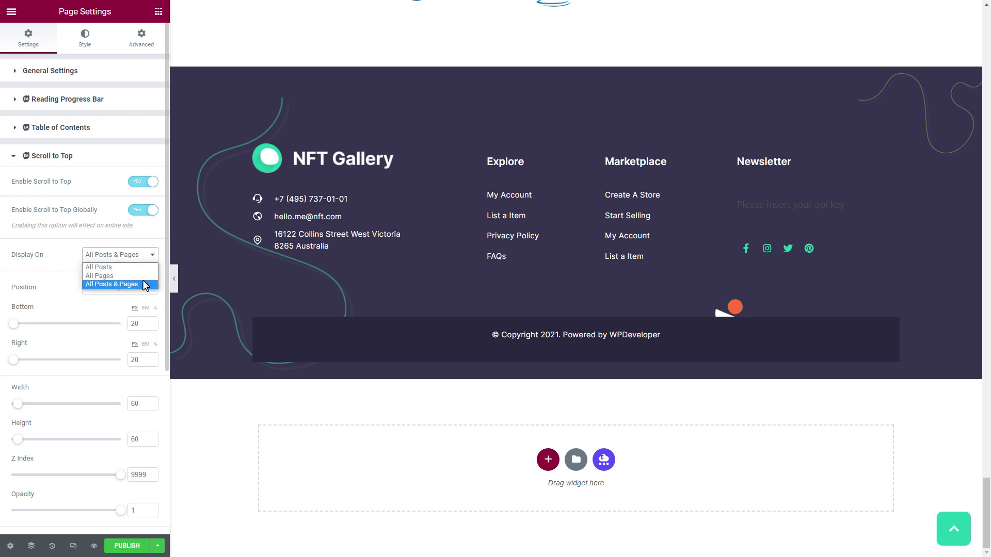
left_click(116, 276)
left_click(145, 254)
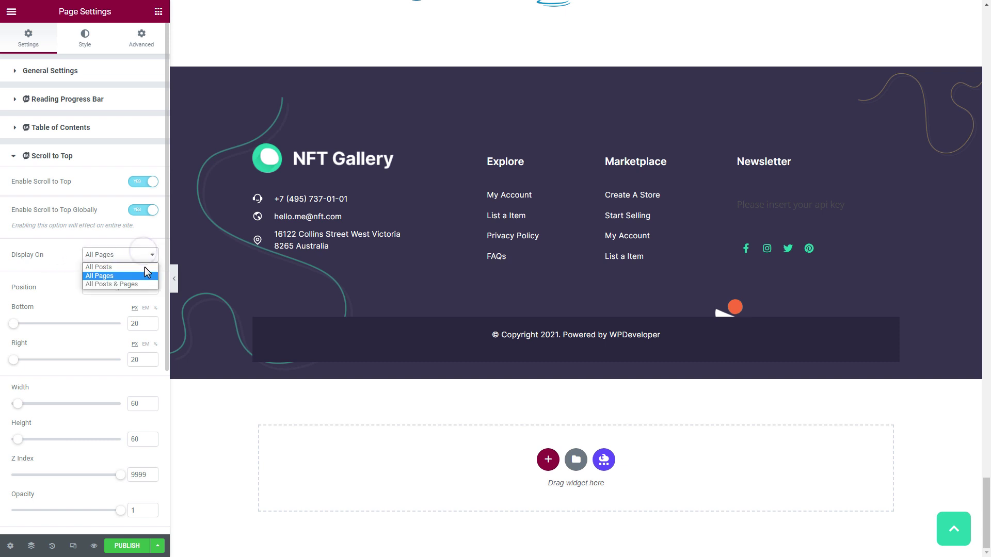
left_click(146, 282)
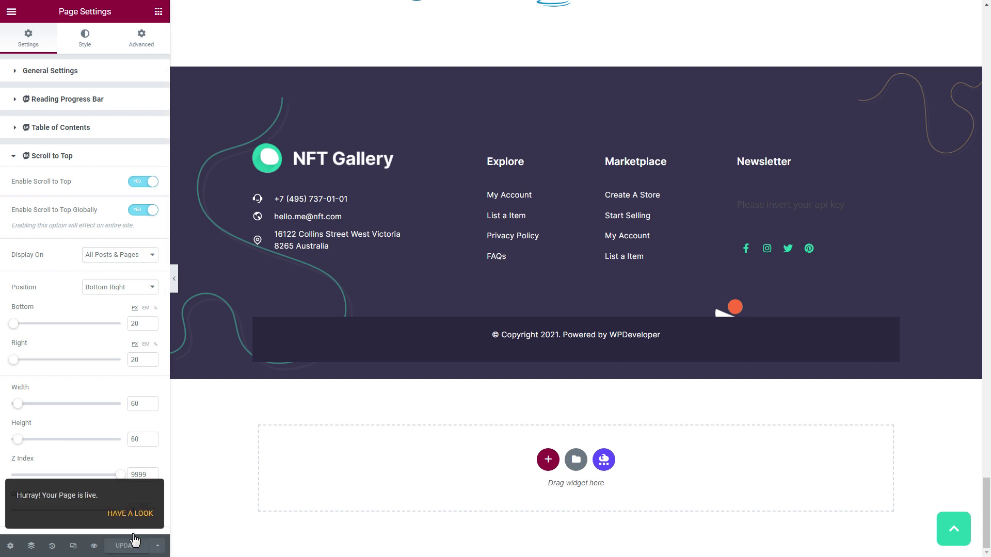
View the live page, scroll down, and confirm the teal button returns to the top
left_click(133, 514)
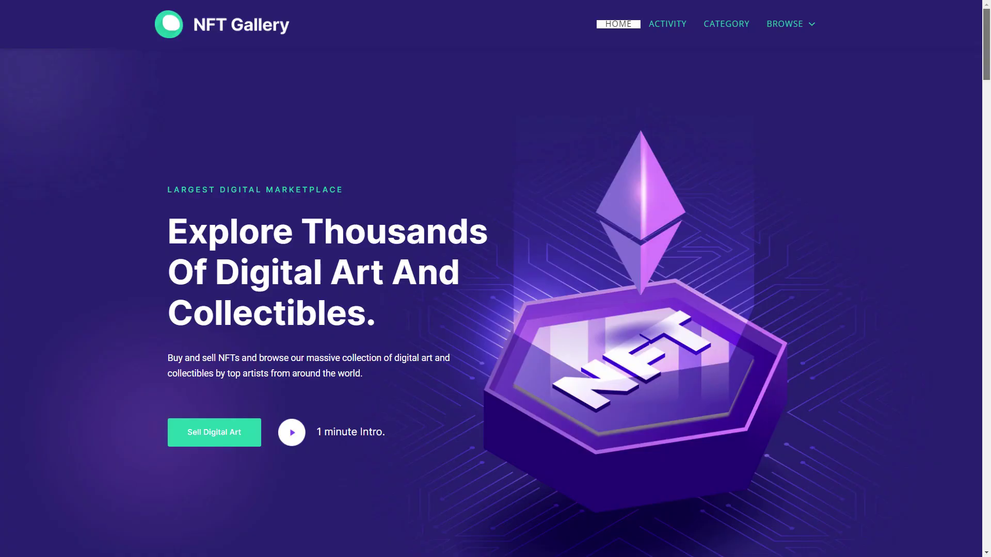
scroll(490, 278, "down", 20)
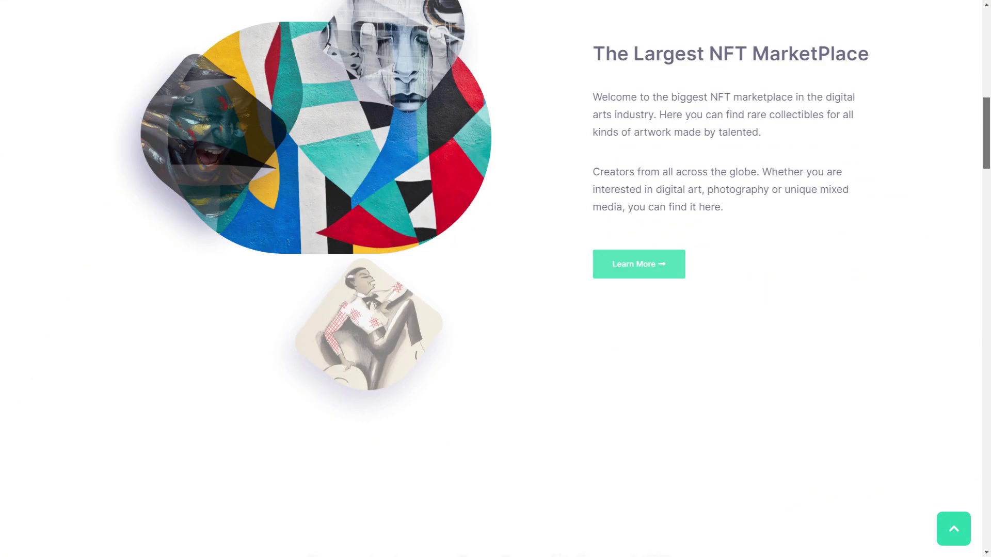
scroll(491, 278, "down", 15)
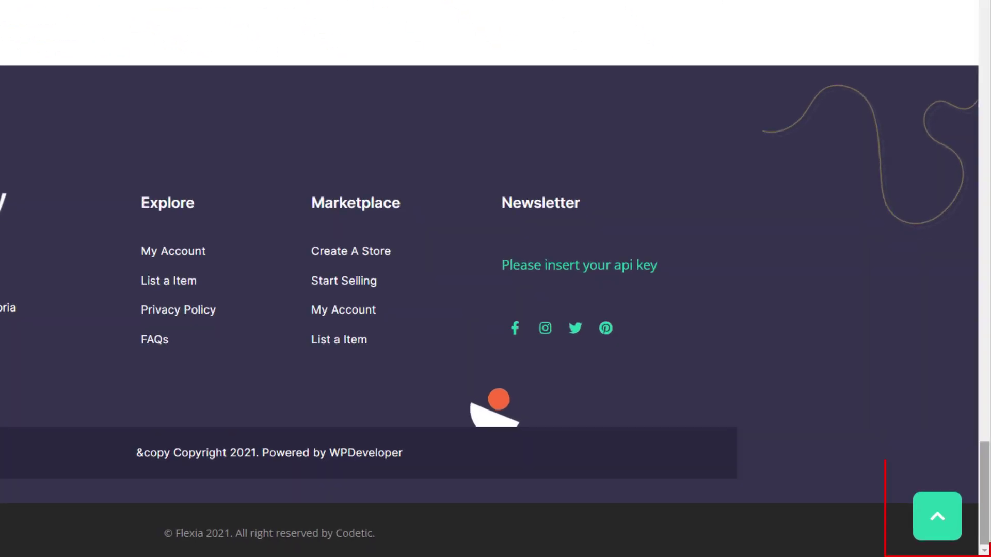
left_click(930, 519)
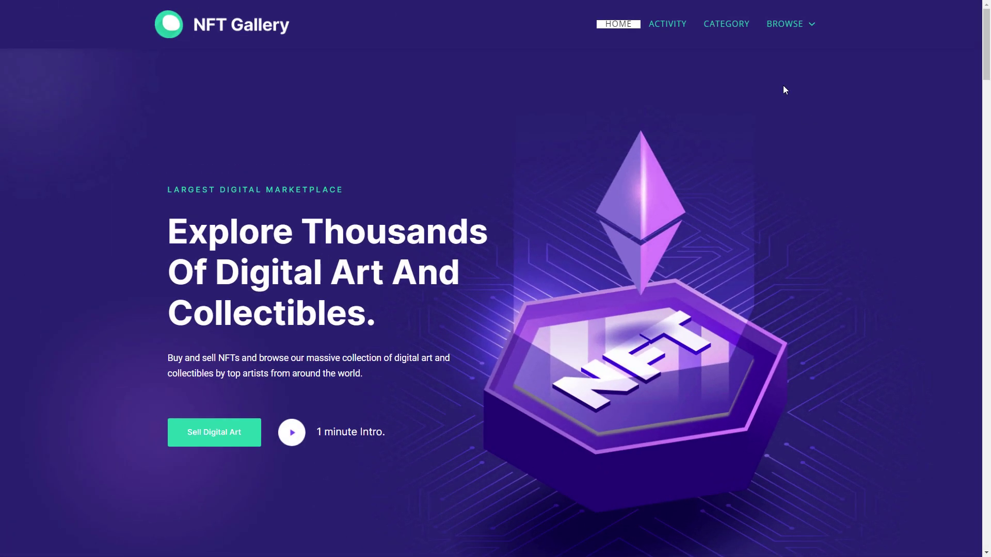
Open the Category page and confirm its scroll-to-top button also works
left_click(743, 30)
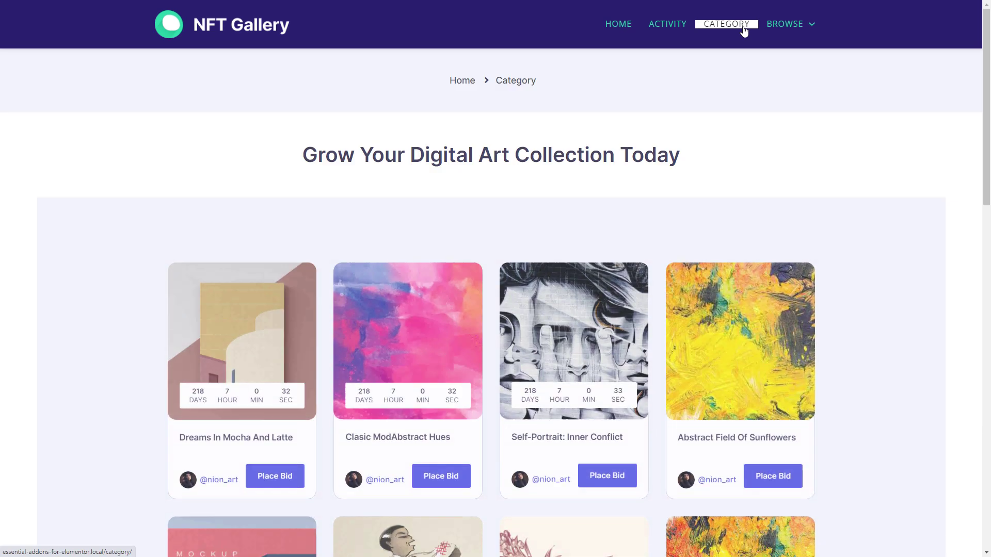
scroll(967, 515, "down", 10)
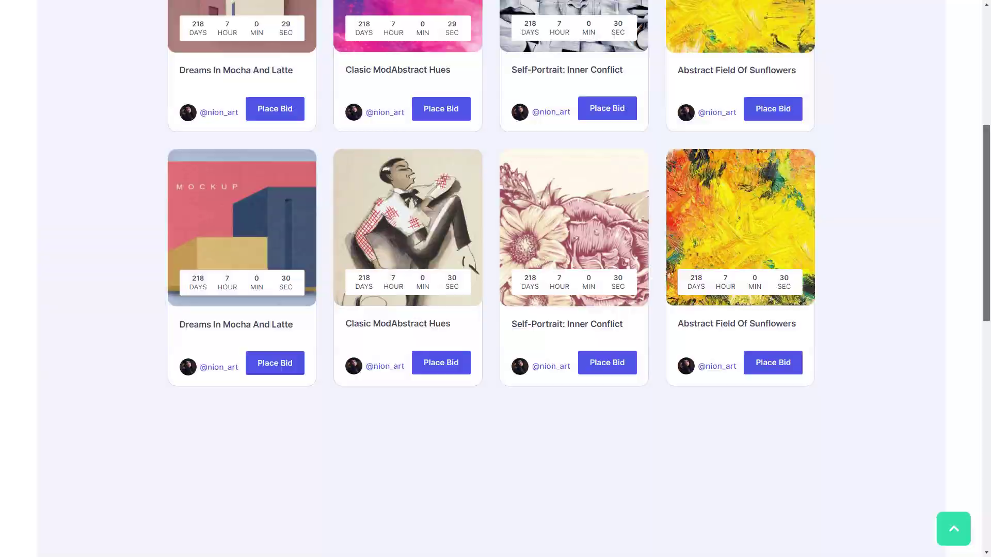
left_click(960, 529)
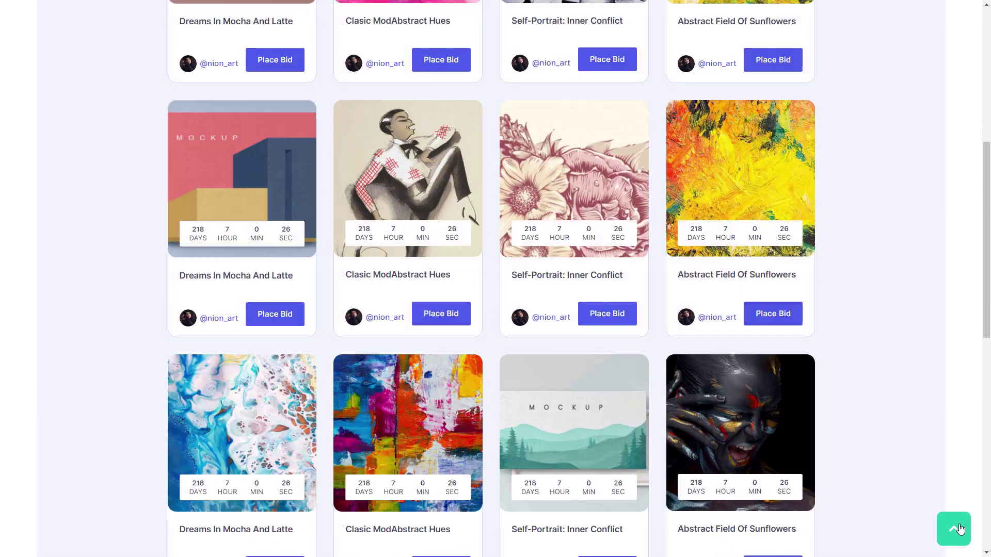